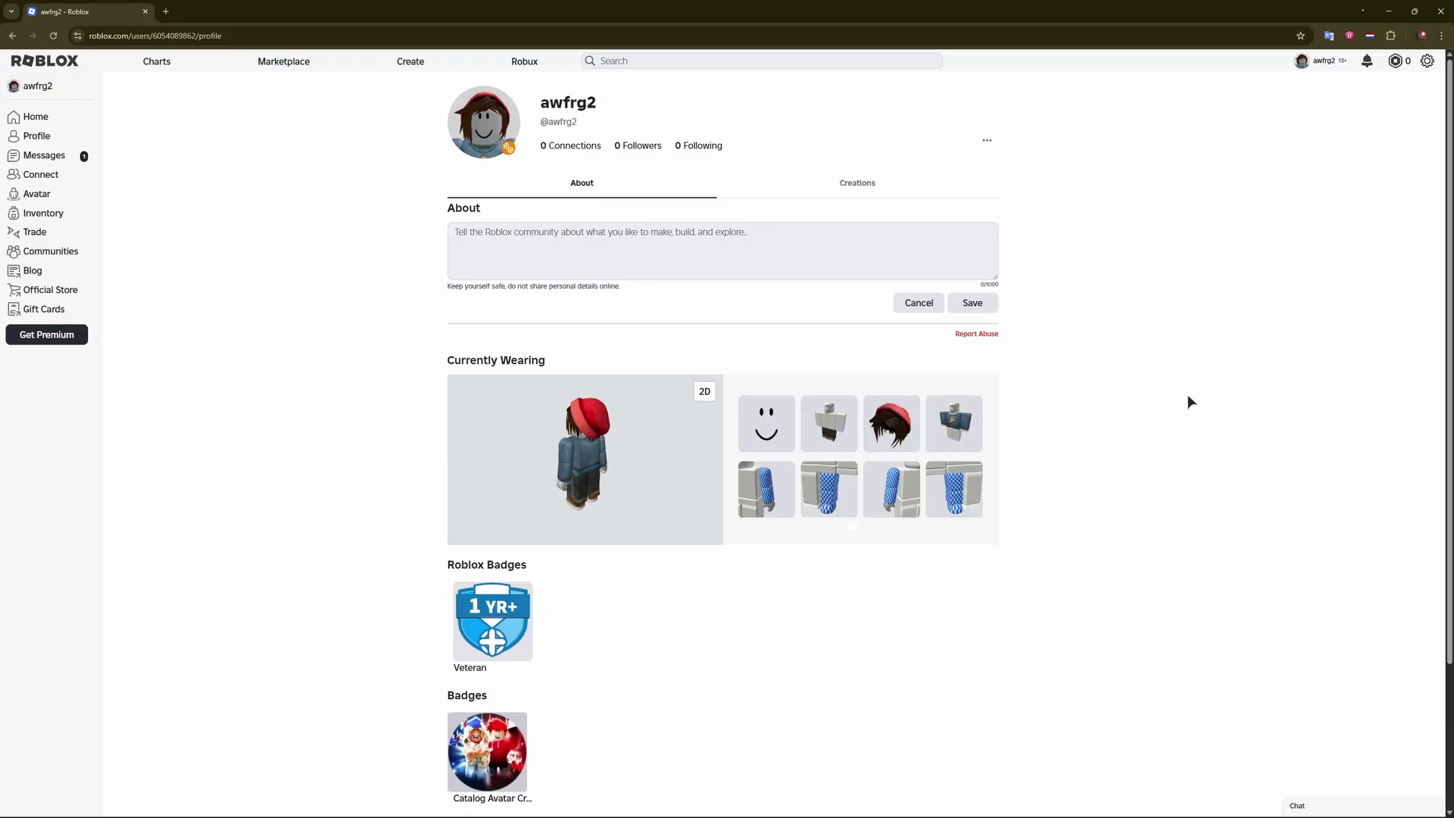
Review Chrome's installed extensions on the Manage extensions page, then close that tab
click(1391, 35)
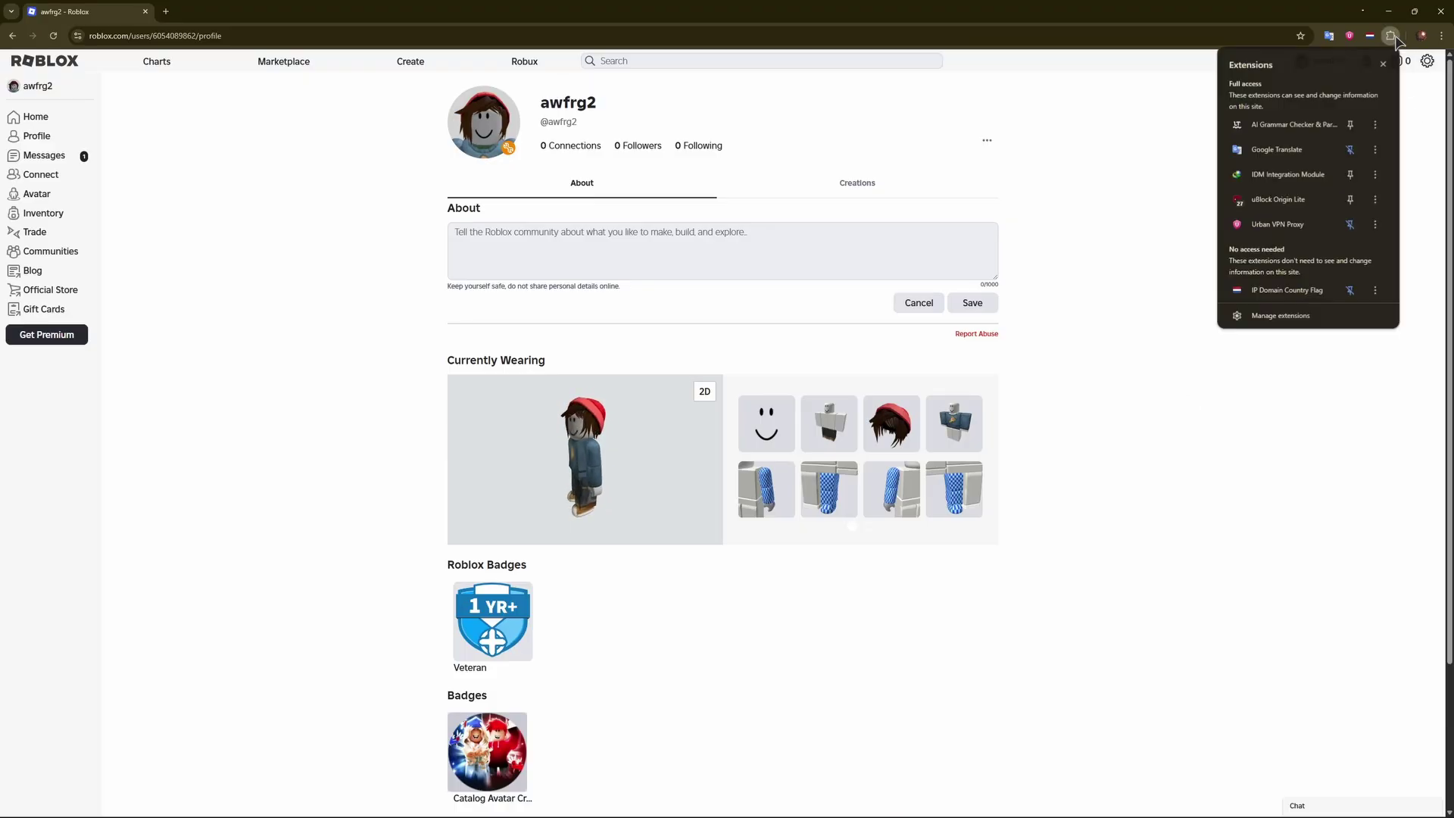
click(1306, 314)
middle_click(214, 10)
key(super+r)
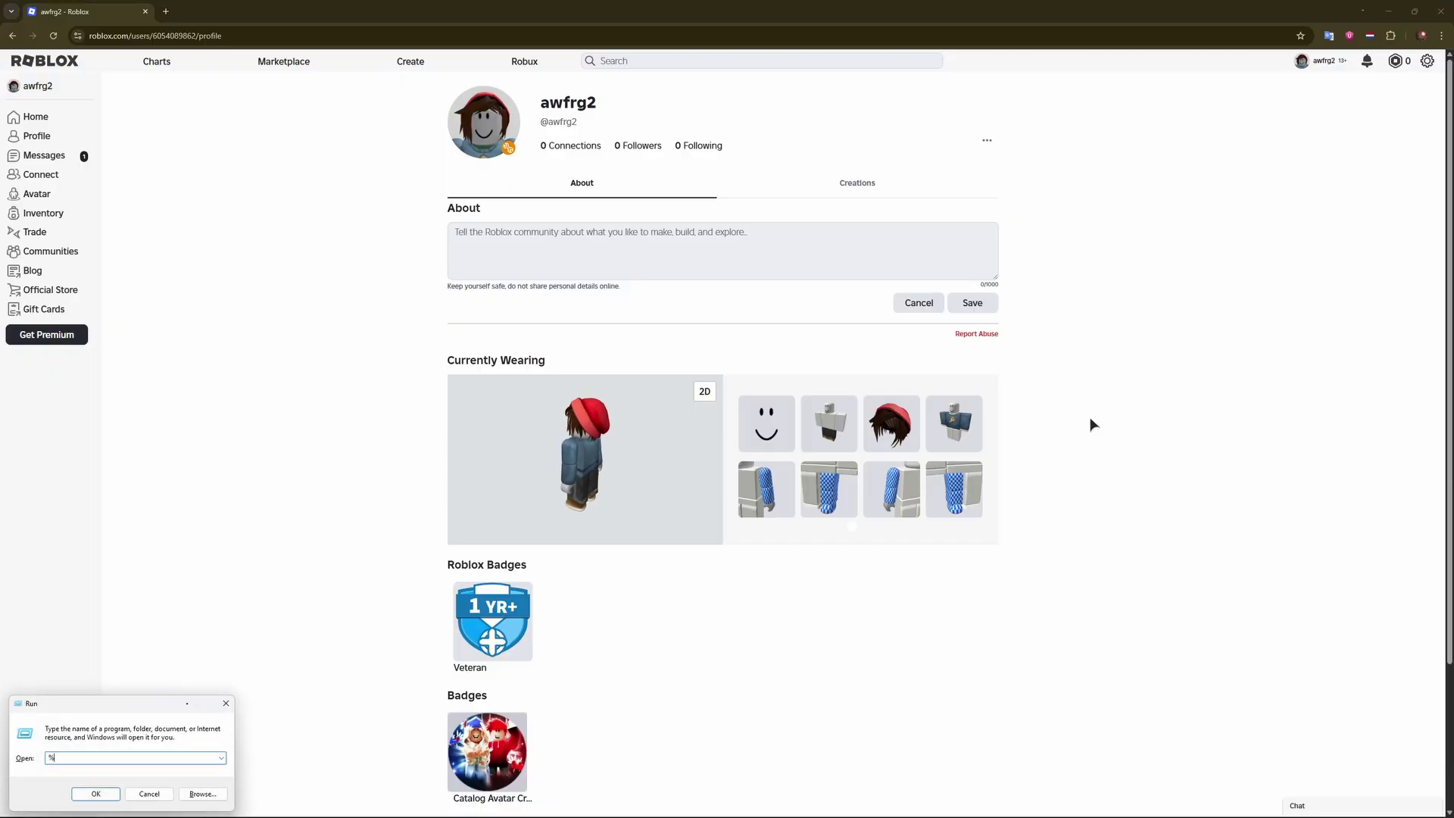
text(ocalappdata%)
Open the %localappdata%\Roblox folder in File Explorer through the Run dialog
key(Down)
key(Down)
key(Down)
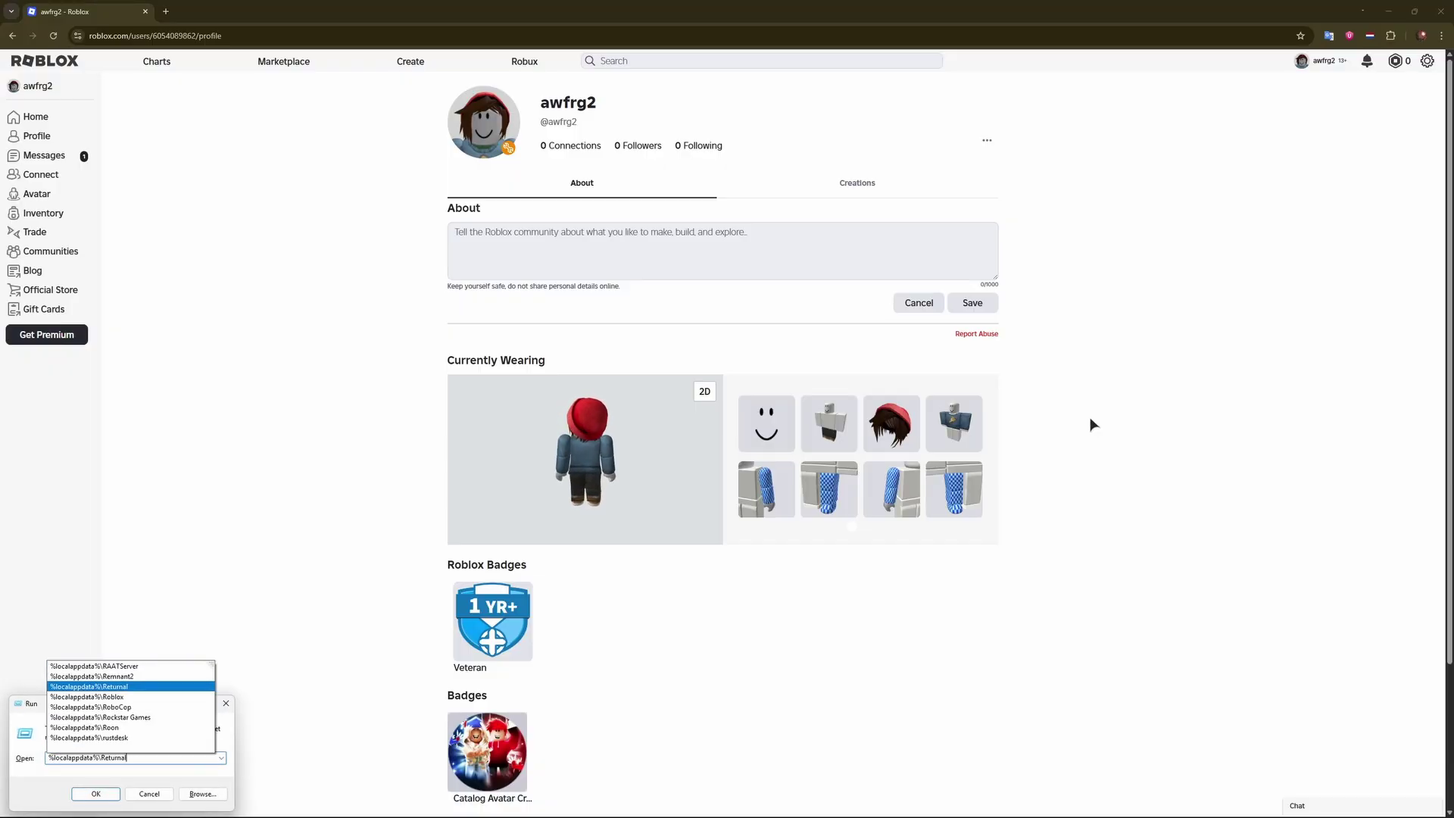
key(Down)
key(Return)
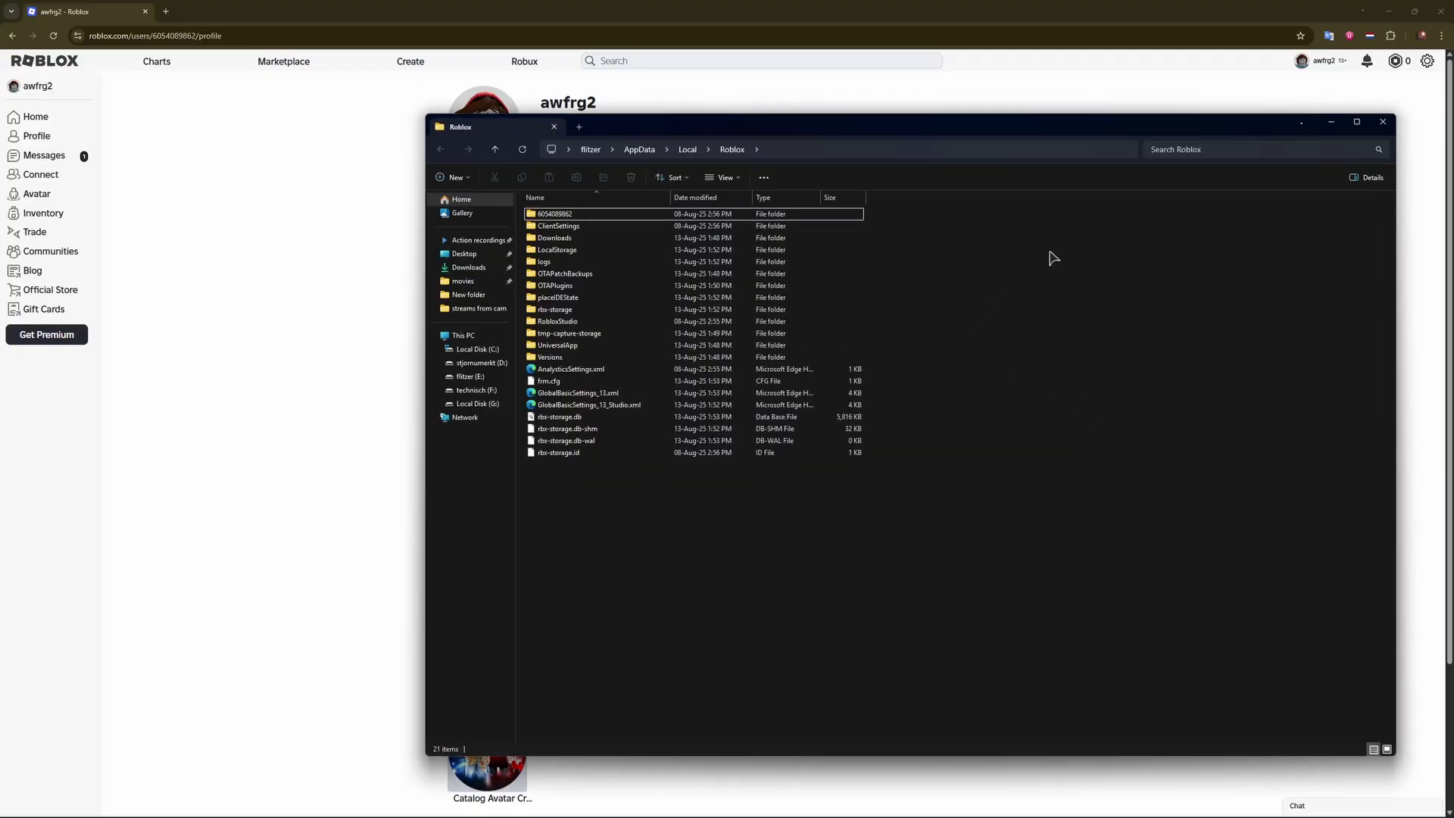
Search the Roblox folder for 'cache', select all 27 results, and close Explorer
click(1243, 146)
text(cac)
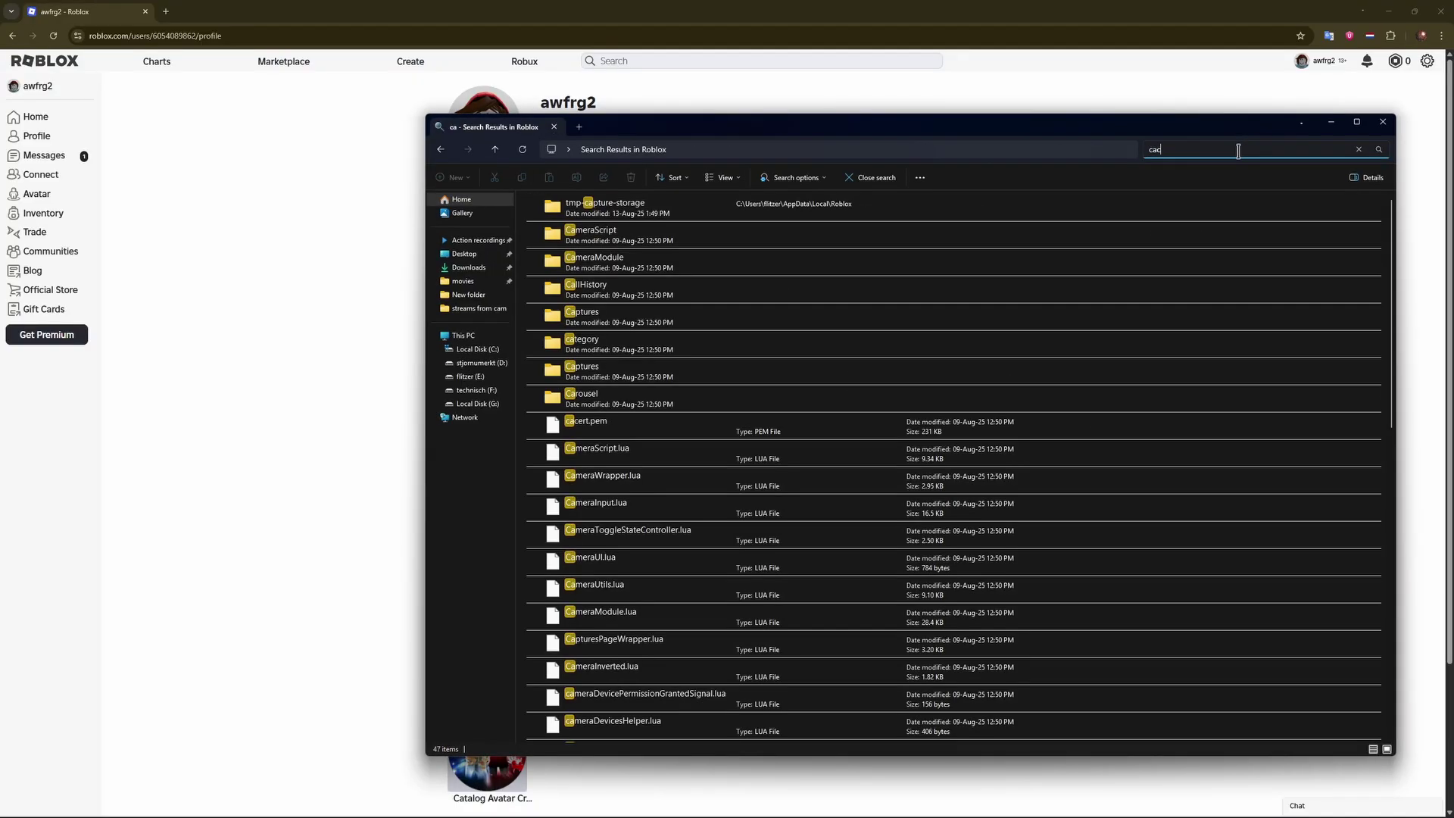
text(he)
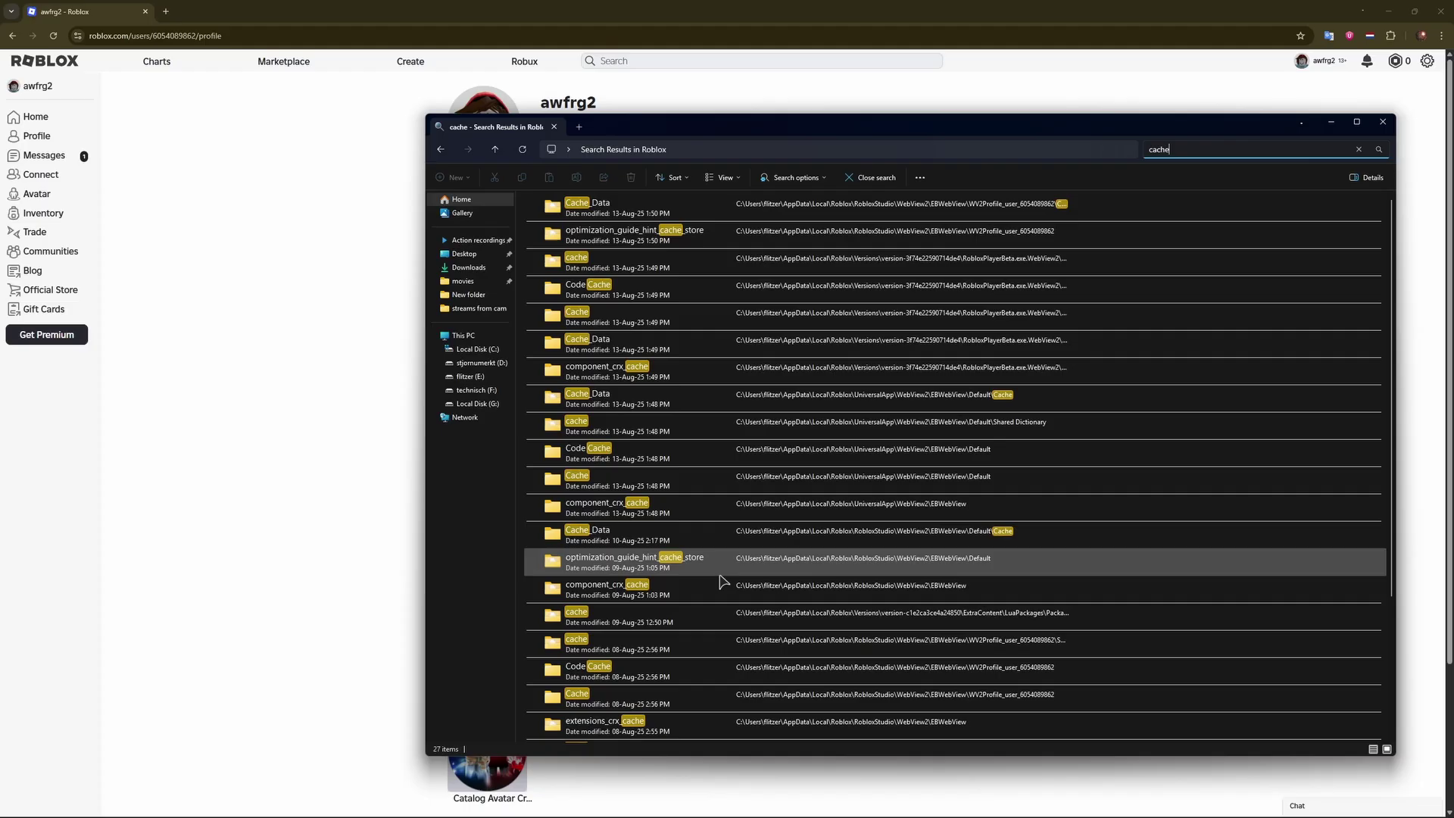
scroll(857, 443, down, 3)
scroll(857, 443, up, 2)
key(ctrl+a)
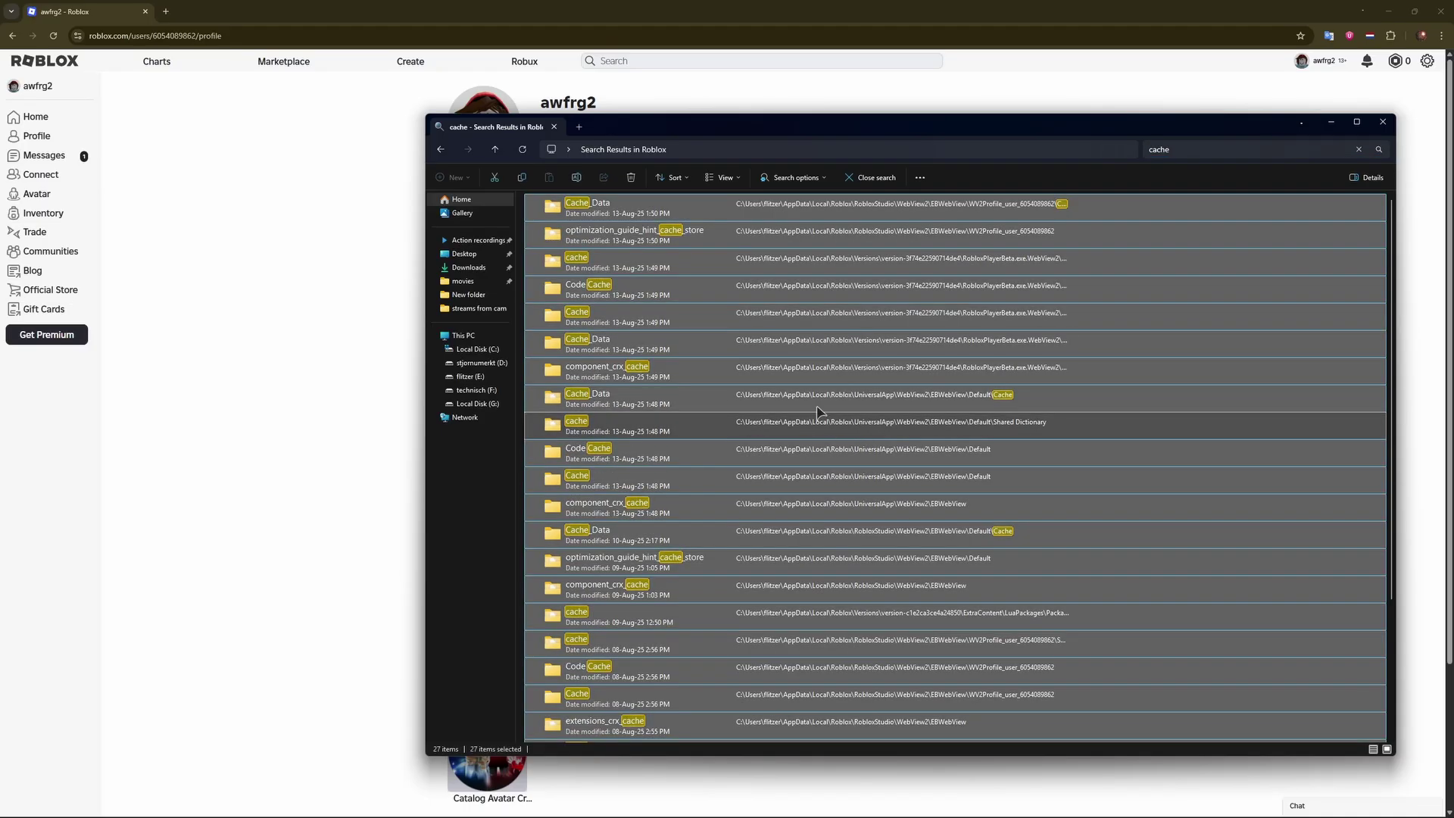
click(1382, 121)
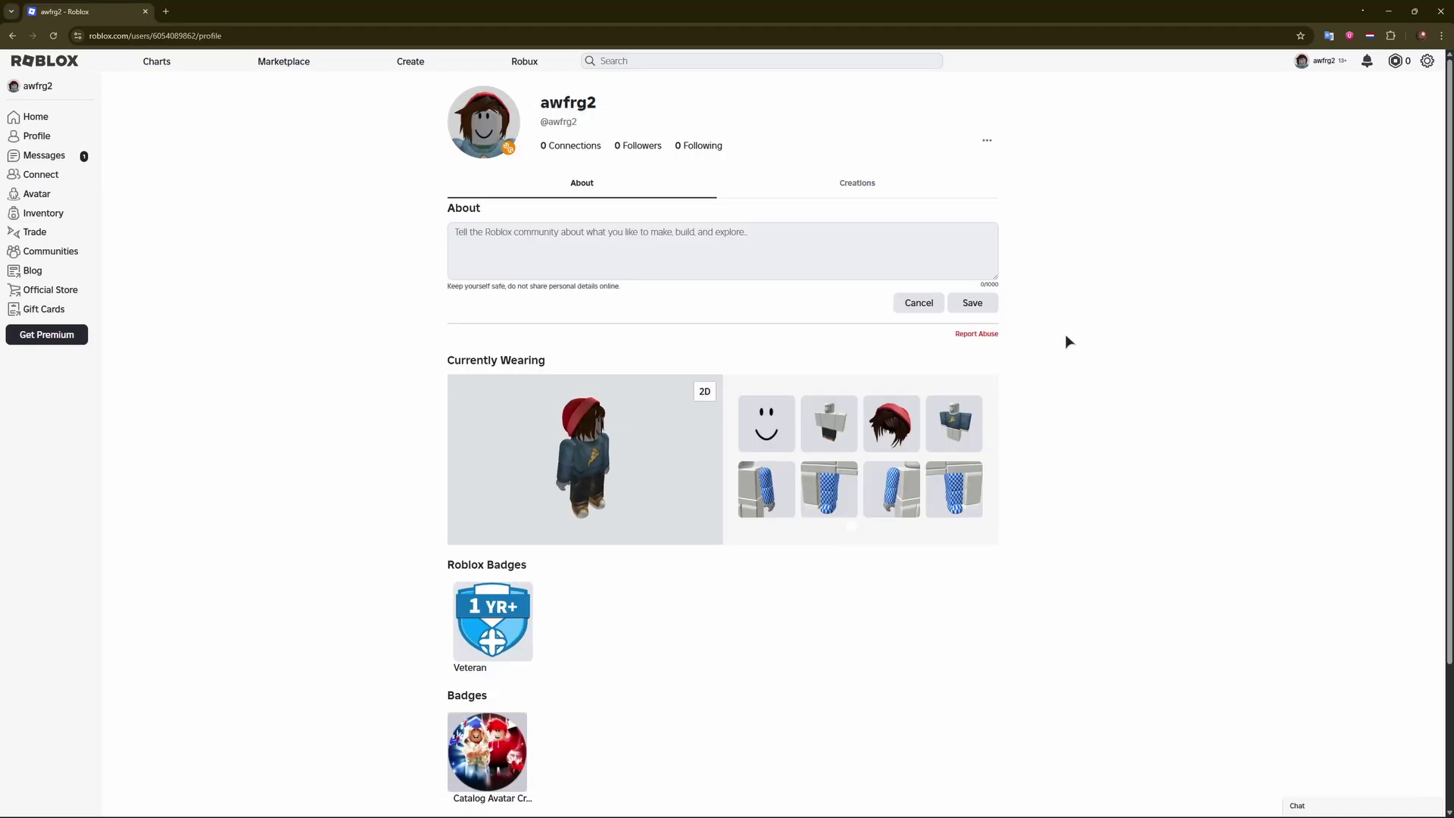